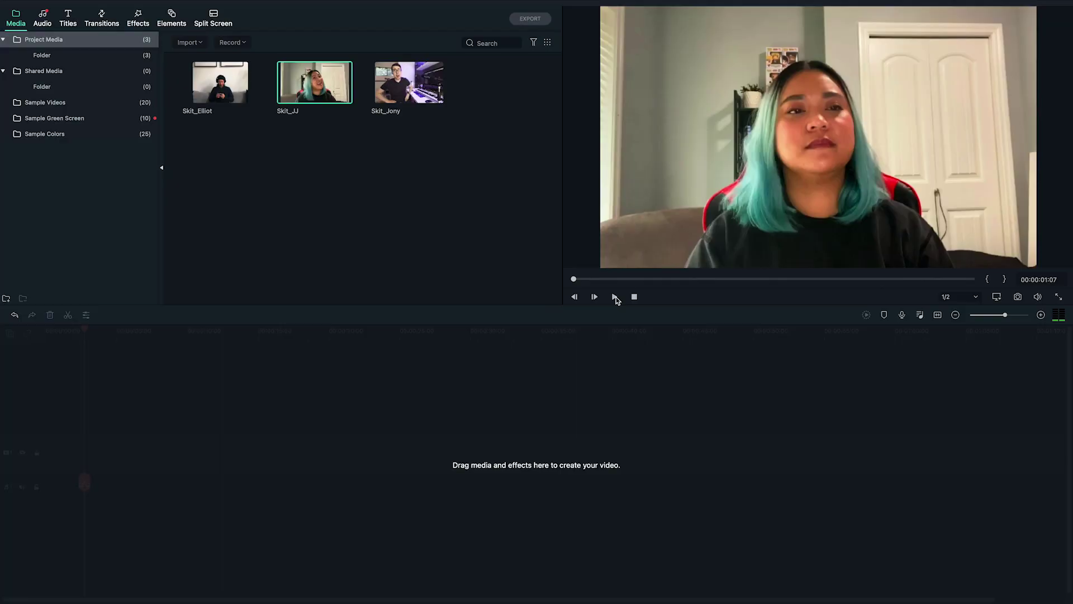
# Try a two-panel split-screen layout with Skit_JJ and Skit_Elliot in its panels
pyautogui.click(196, 114)
pyautogui.click(217, 25)
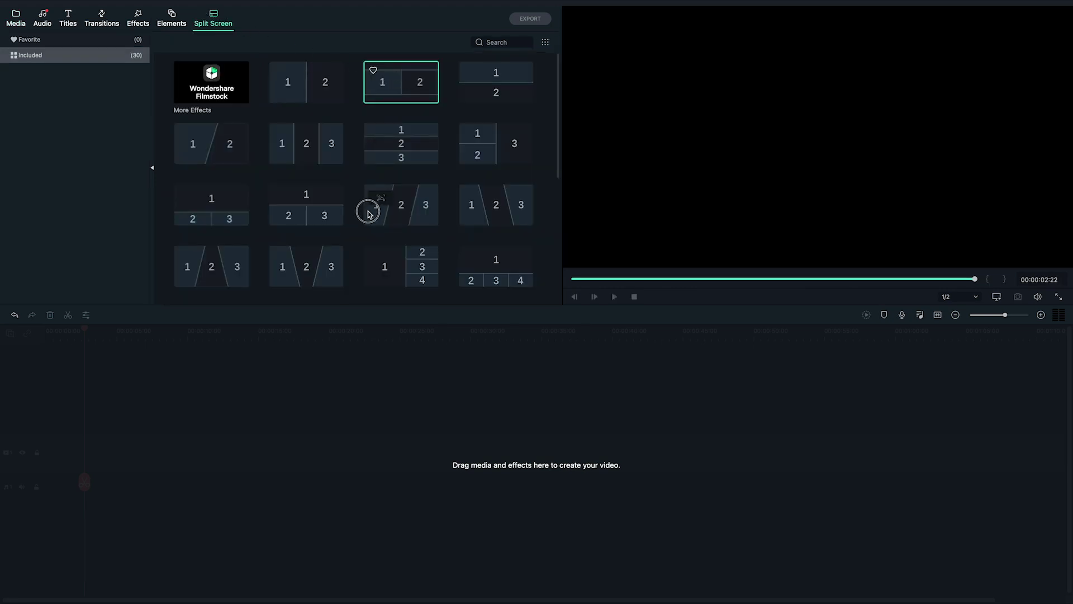
pyautogui.moveTo(369, 214); pyautogui.dragTo(82, 450)
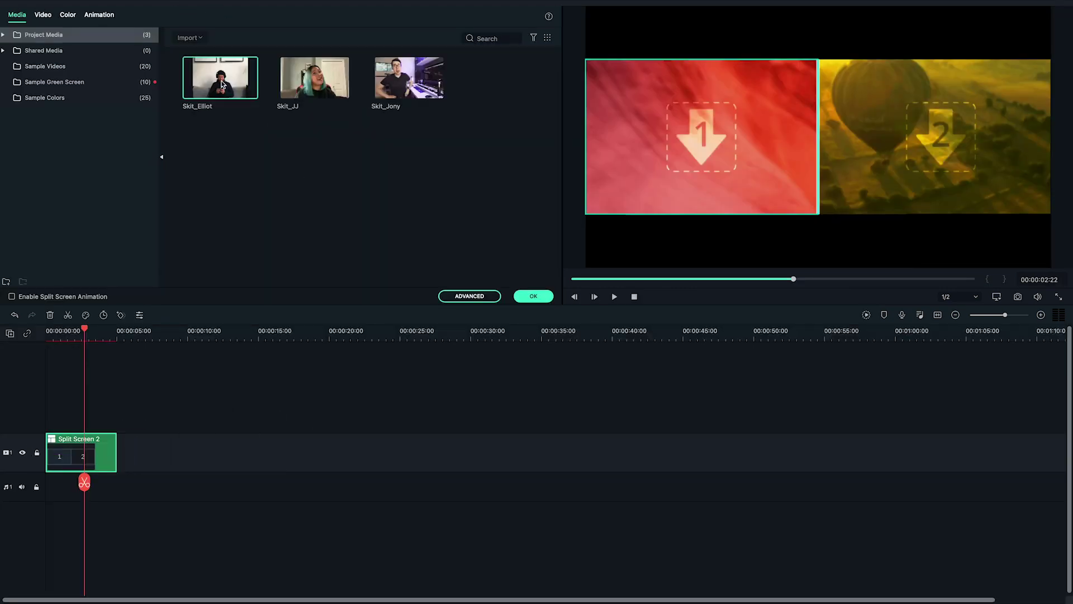
pyautogui.moveTo(784, 119); pyautogui.dragTo(920, 156)
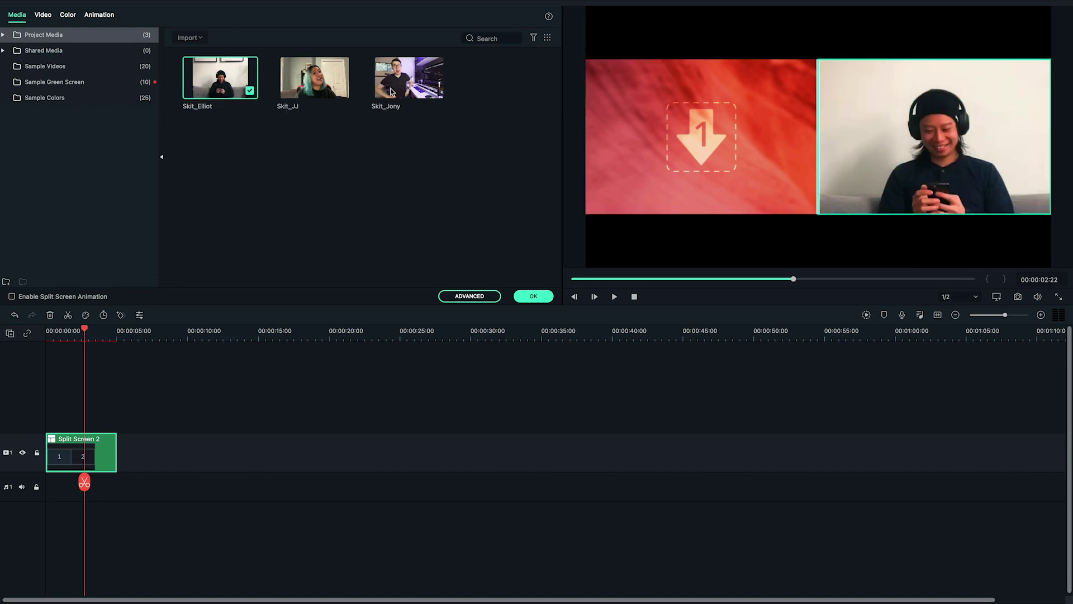
pyautogui.moveTo(320, 88); pyautogui.dragTo(644, 151)
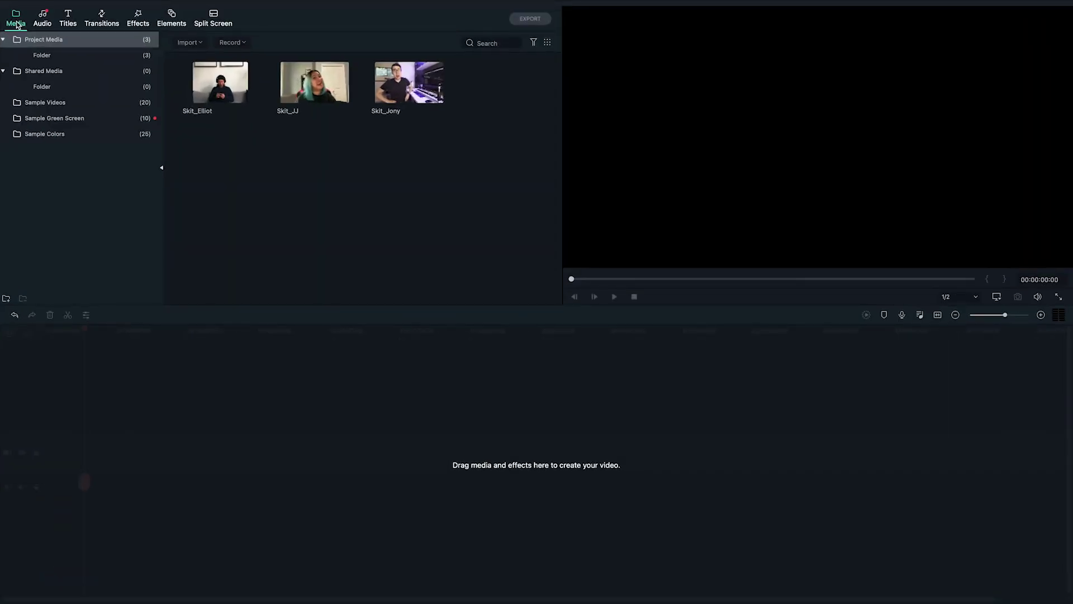
# Place Skit_JJ, Skit_Elliot and Skit_Jony on video tracks 1, 2 and 3
pyautogui.click(302, 95)
pyautogui.moveTo(306, 88); pyautogui.dragTo(51, 493)
pyautogui.moveTo(239, 119); pyautogui.dragTo(53, 447)
pyautogui.moveTo(409, 84); pyautogui.dragTo(56, 414)
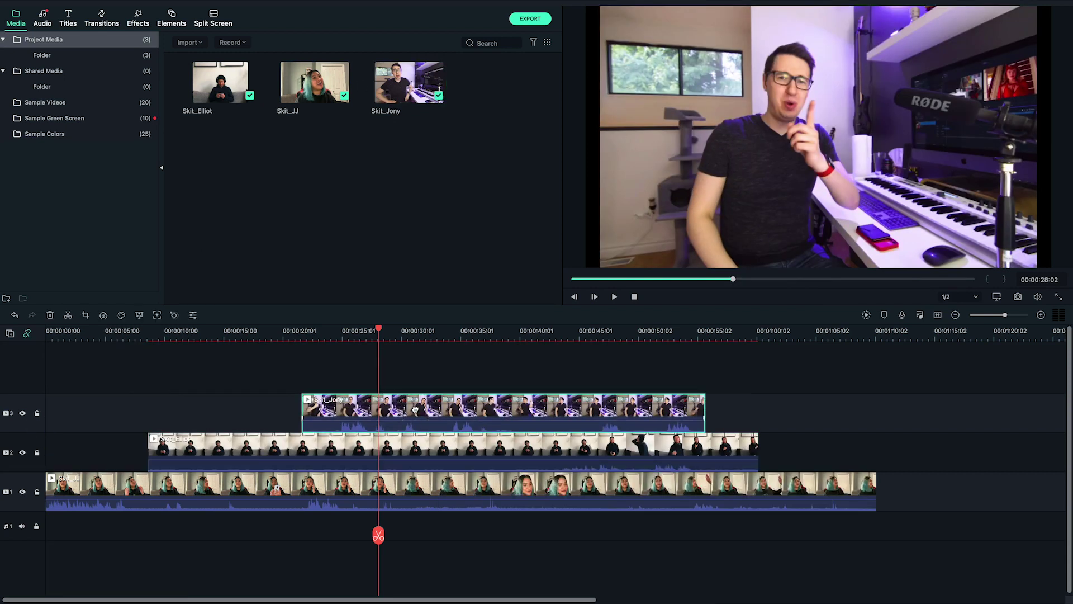
# Shrink the Jony clip to about 40% and align it on the right side of the frame
pyautogui.doubleClick(414, 409)
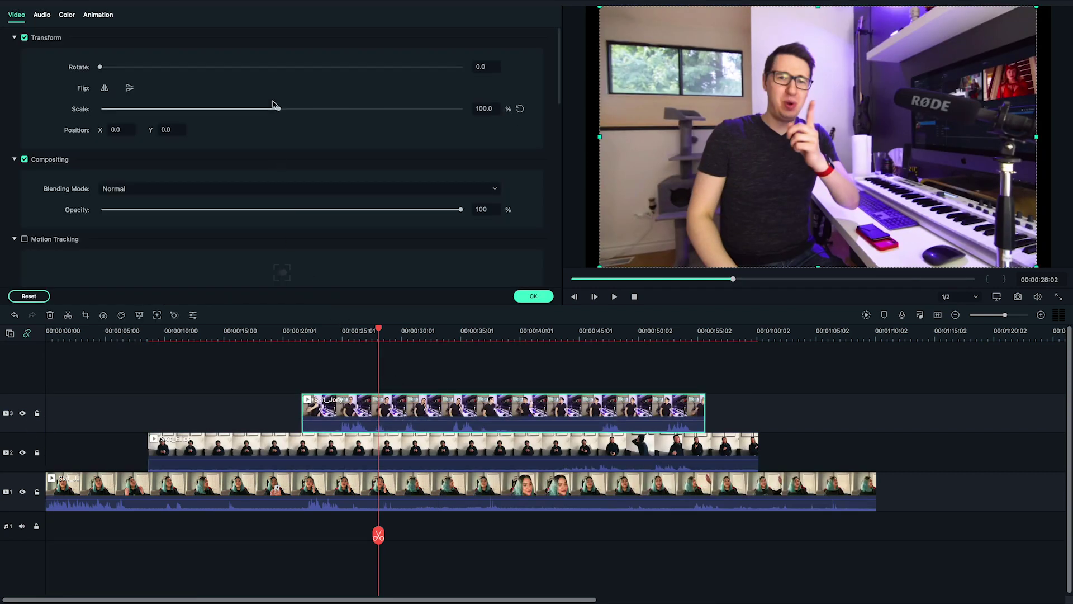
pyautogui.moveTo(280, 111); pyautogui.dragTo(171, 112)
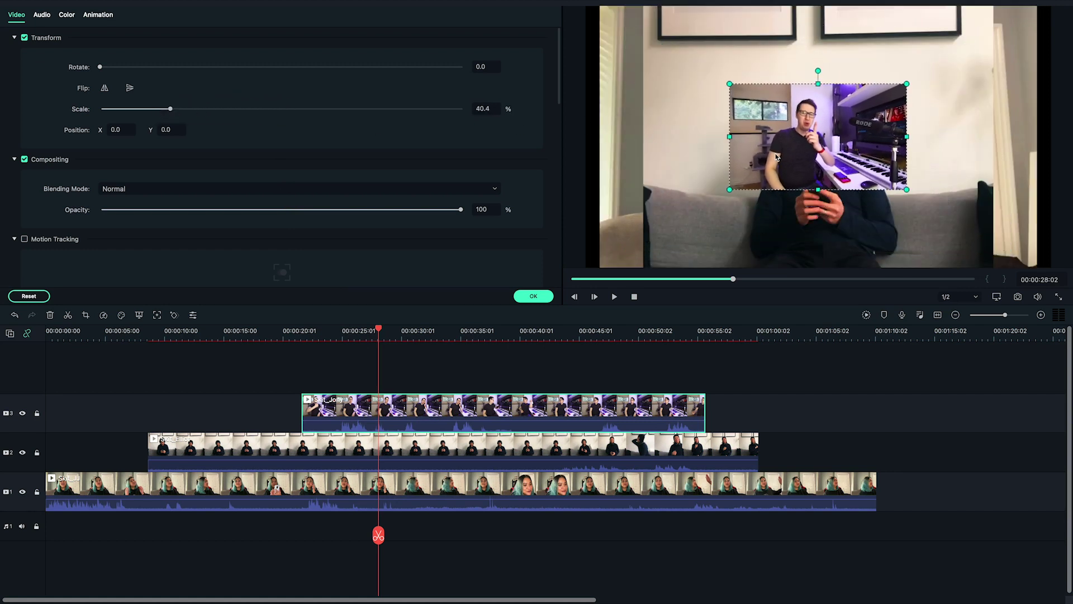
pyautogui.moveTo(775, 157); pyautogui.dragTo(927, 160)
pyautogui.moveTo(873, 189); pyautogui.dragTo(890, 184)
pyautogui.moveTo(949, 141); pyautogui.dragTo(949, 145)
# Shrink the Elliot clip to 47.2% and nudge it slightly down
pyautogui.click(615, 450)
pyautogui.moveTo(281, 110); pyautogui.dragTo(183, 111)
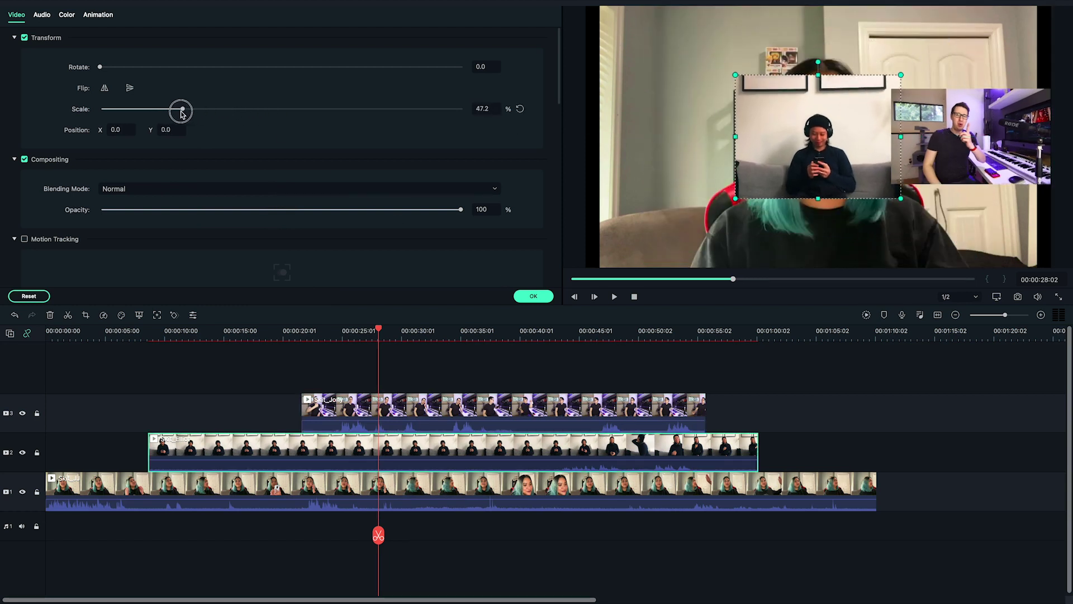
pyautogui.moveTo(815, 118); pyautogui.dragTo(815, 130)
pyautogui.click(921, 177)
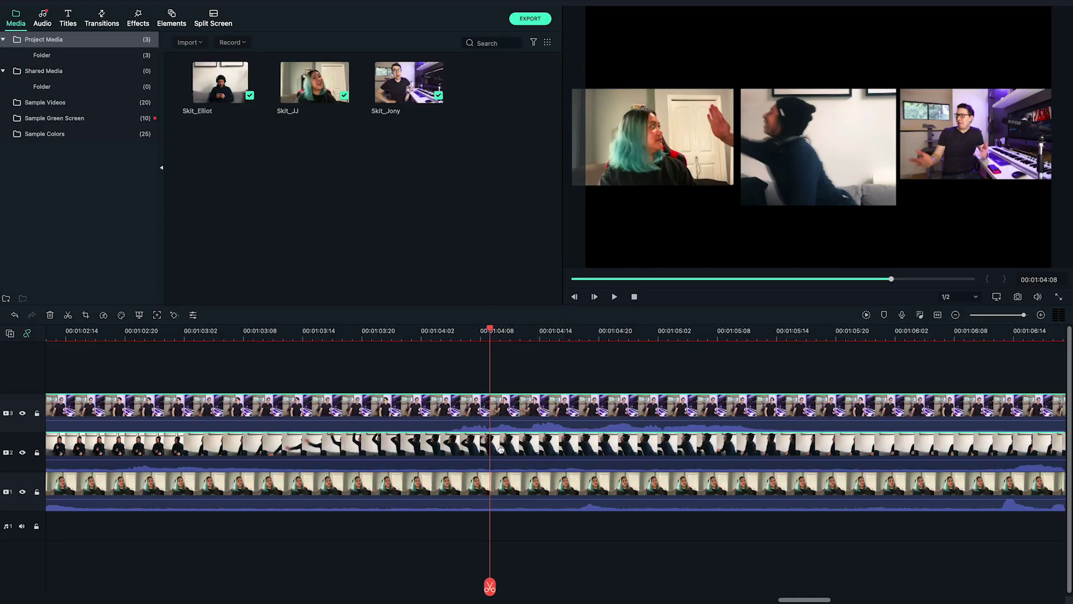
# Delete the Elliot clip from track 2, then restore it with undo
pyautogui.click(519, 447)
pyautogui.press('Delete')
pyautogui.hotkey('ctrl', 'z')
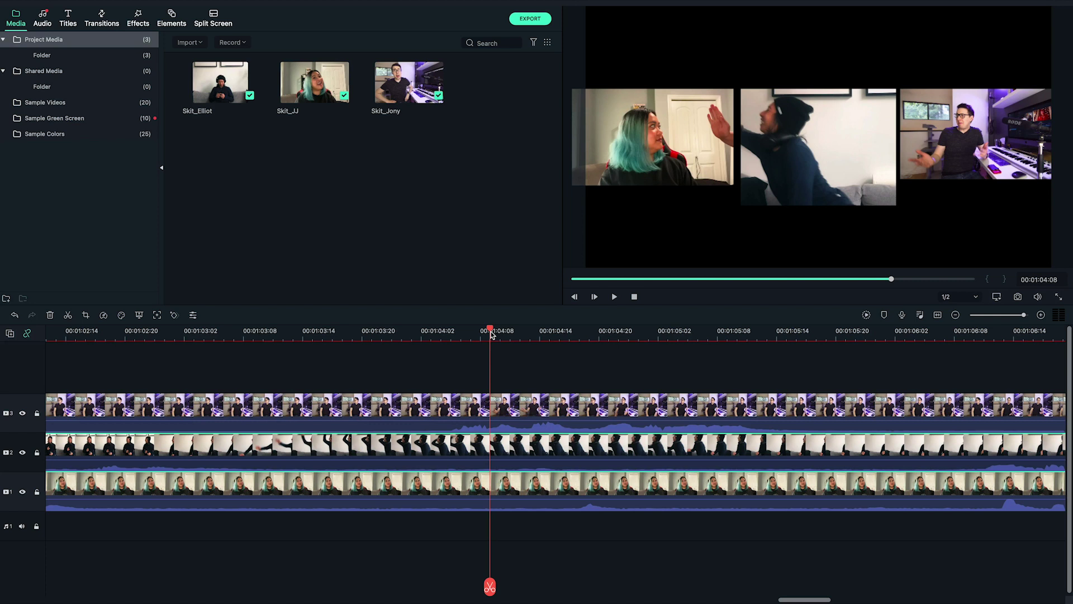
# Scrub to the hand-pass moment, render a preview and play the three-panel edit
pyautogui.moveTo(486, 329); pyautogui.dragTo(321, 333)
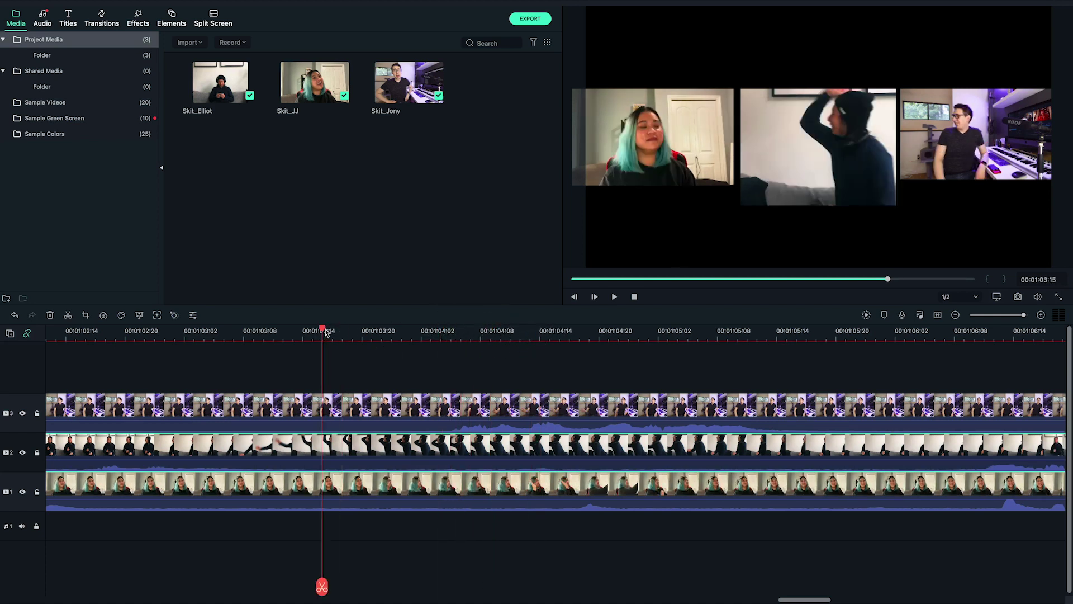
pyautogui.click(866, 315)
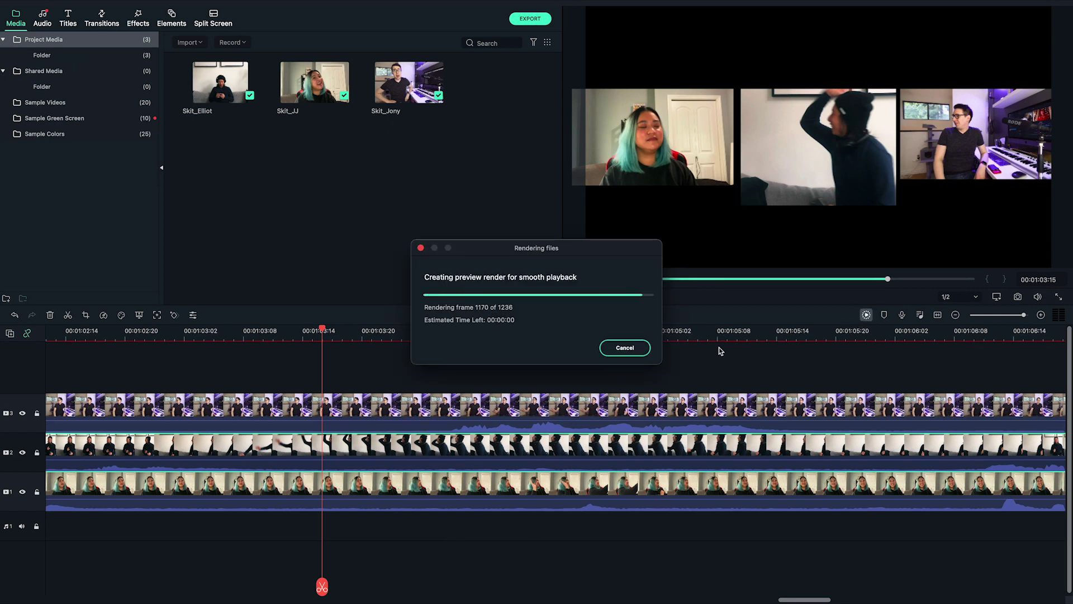
pyautogui.press('space')
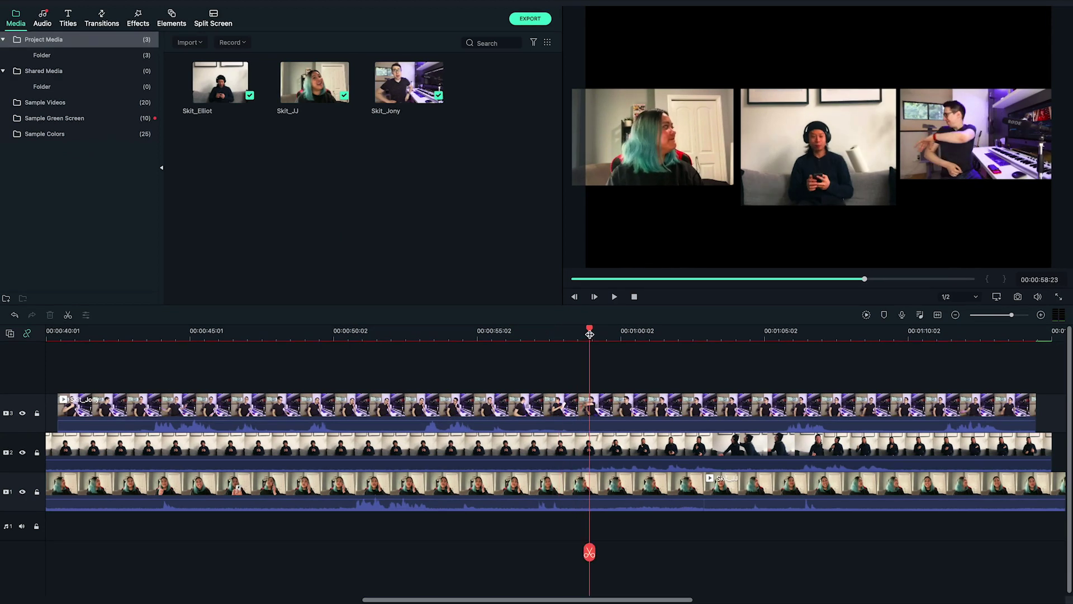
# Split the clips on all three tracks at 1:00:02 and 1:02:22
pyautogui.press('space')
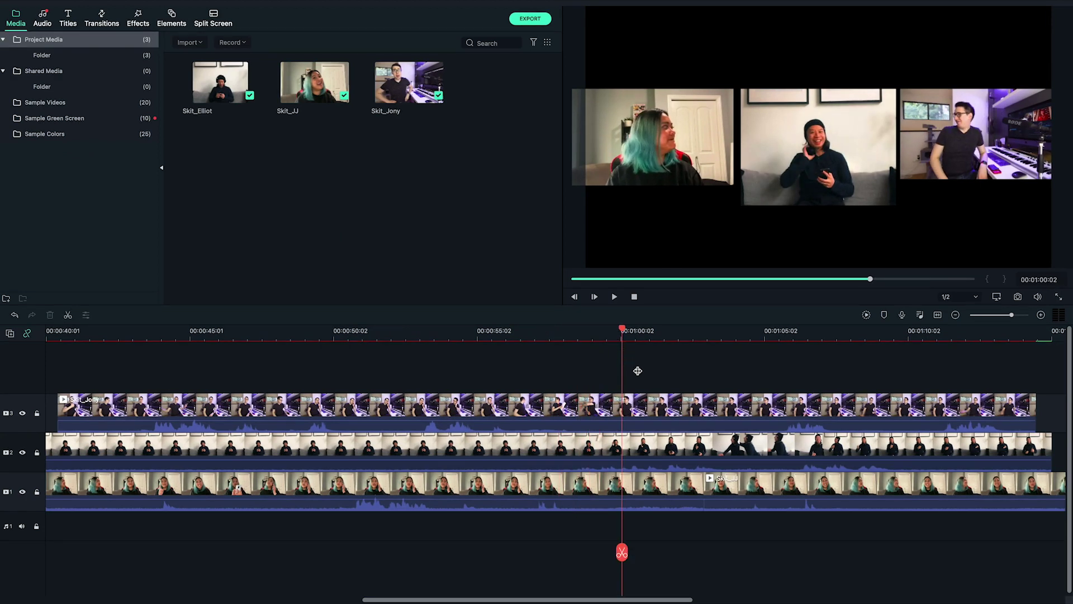
pyautogui.moveTo(641, 373); pyautogui.dragTo(693, 495)
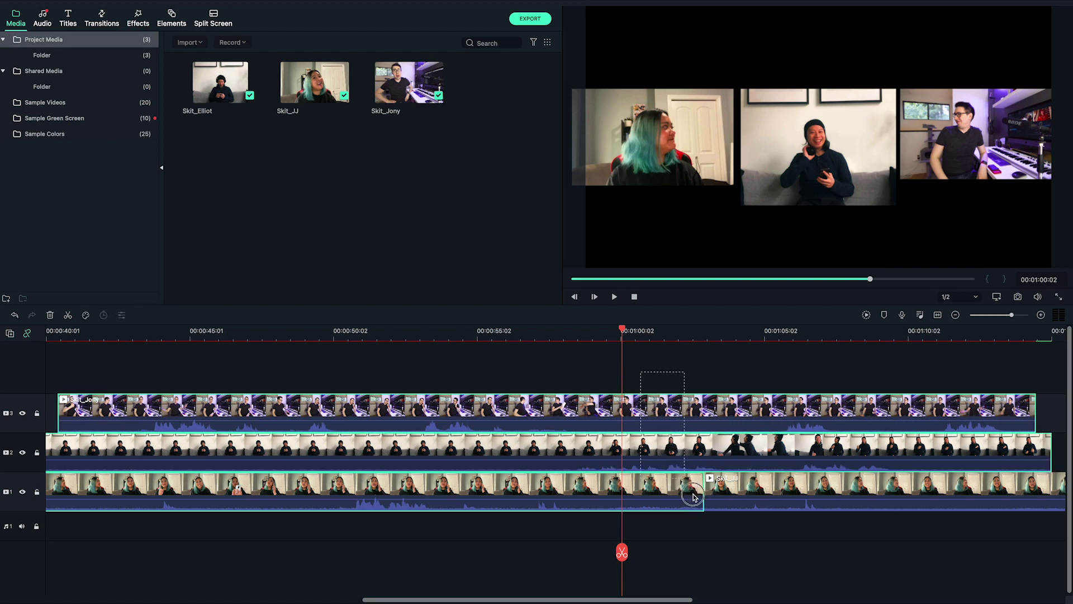
pyautogui.click(623, 553)
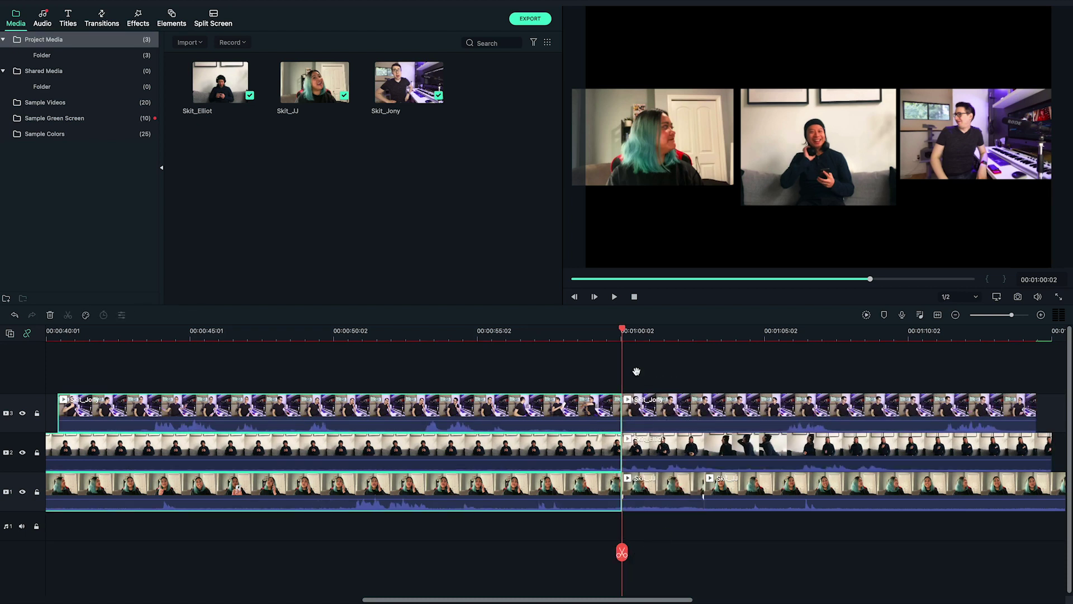
pyautogui.moveTo(791, 331); pyautogui.dragTo(775, 505)
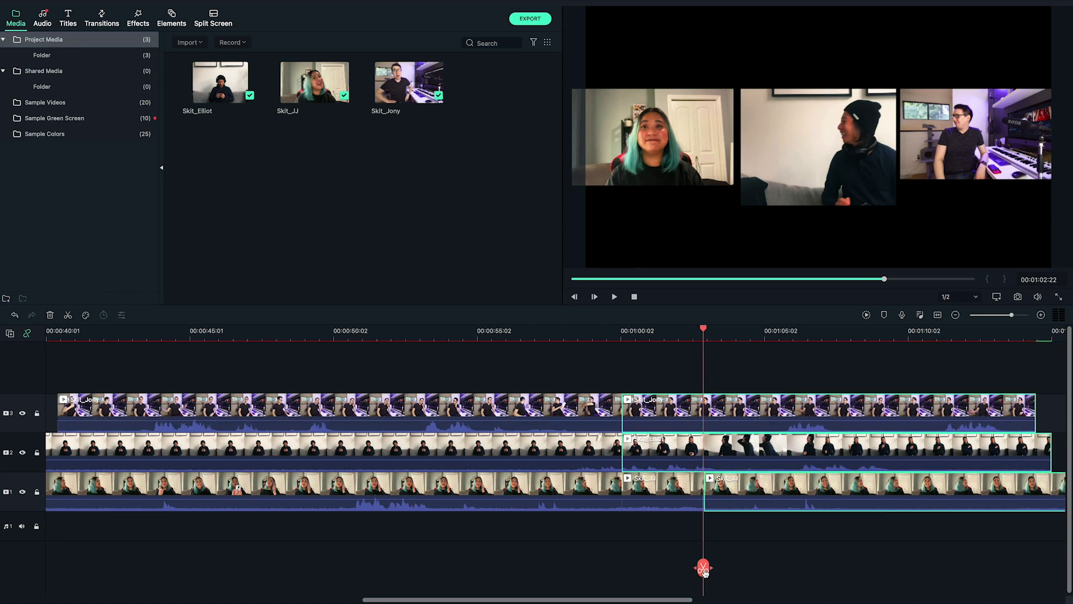
pyautogui.hotkey('ctrl', 'b')
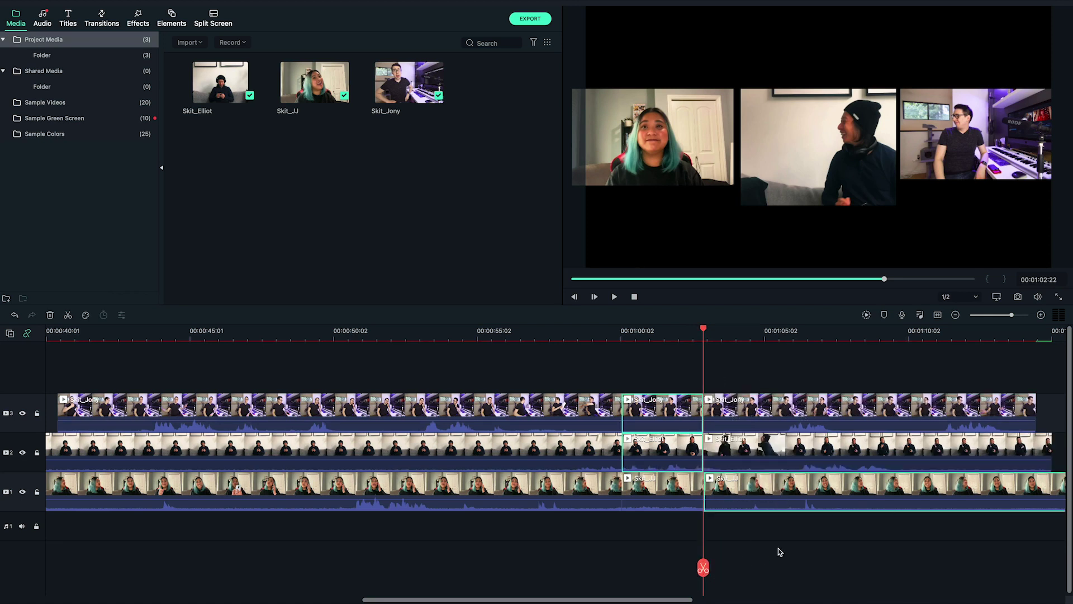
# Delete Jony's and JJ's pieces between the cuts, leaving only Elliot's section
pyautogui.click(664, 390)
pyautogui.click(663, 333)
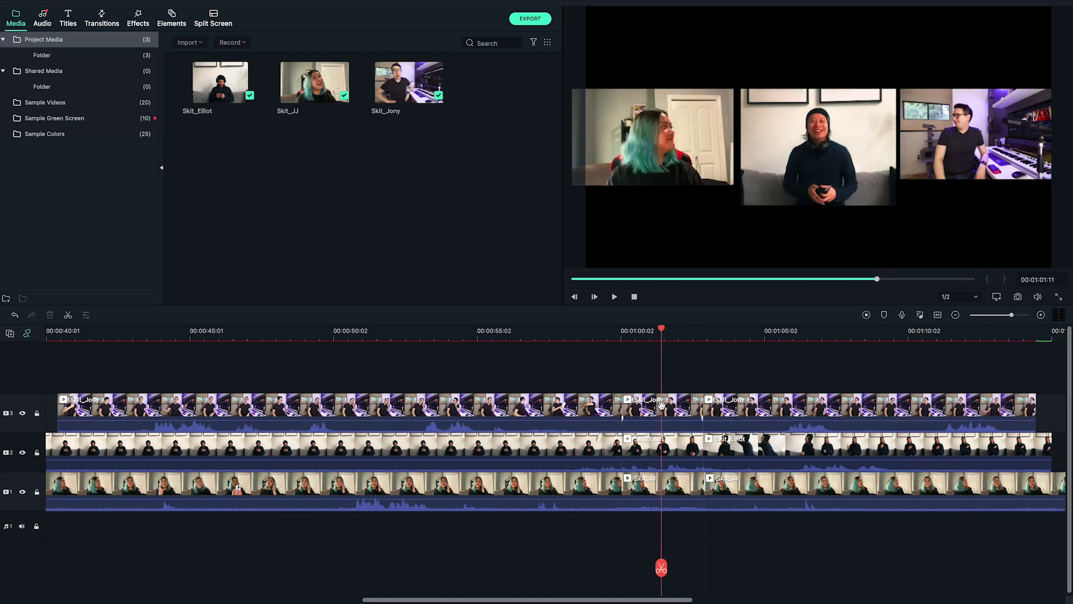
pyautogui.press('Delete')
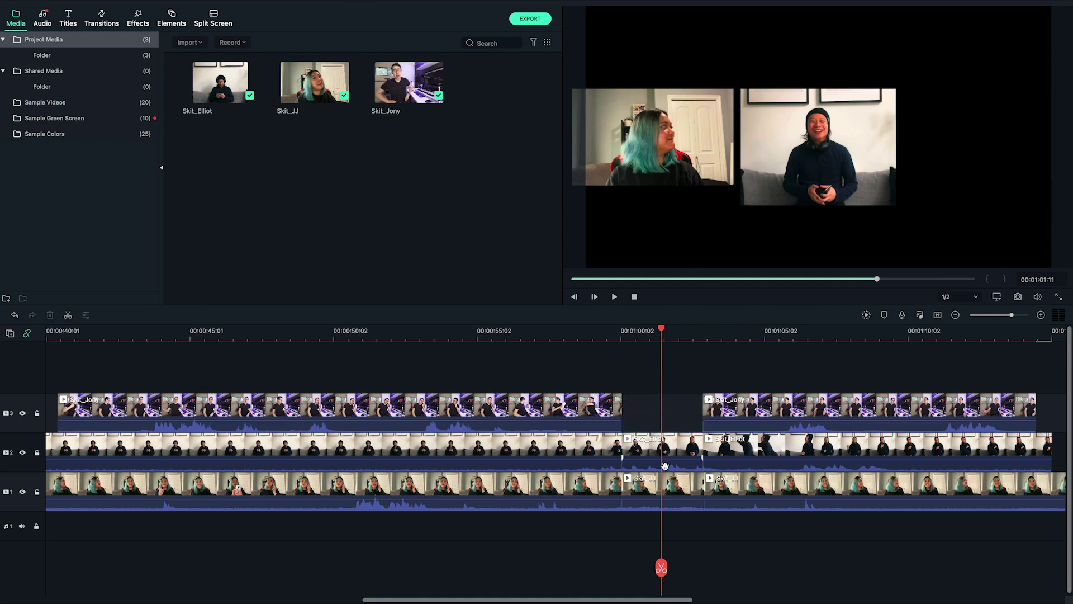
pyautogui.press('Delete')
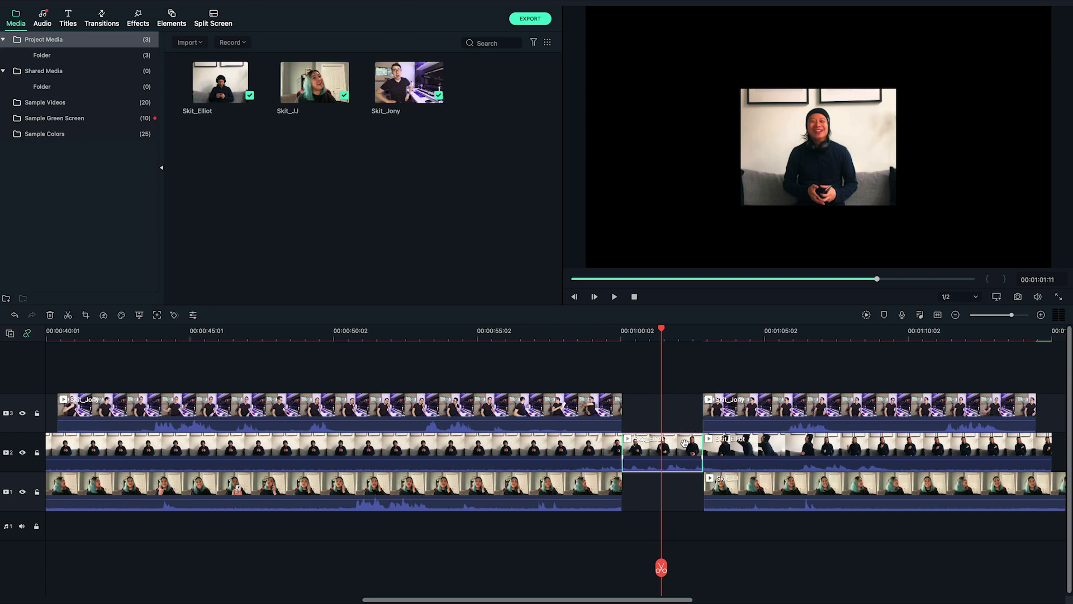
pyautogui.doubleClick(684, 443)
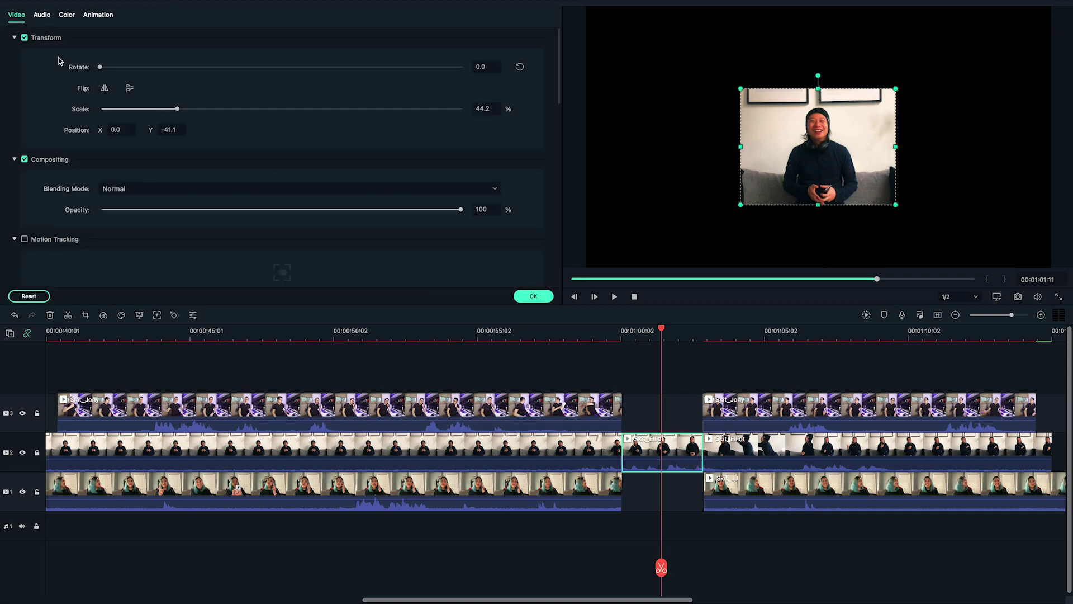
# Turn off Transform so Elliot's piece fills the frame, then shift Jony's later clip right from 1:03:16
pyautogui.click(25, 38)
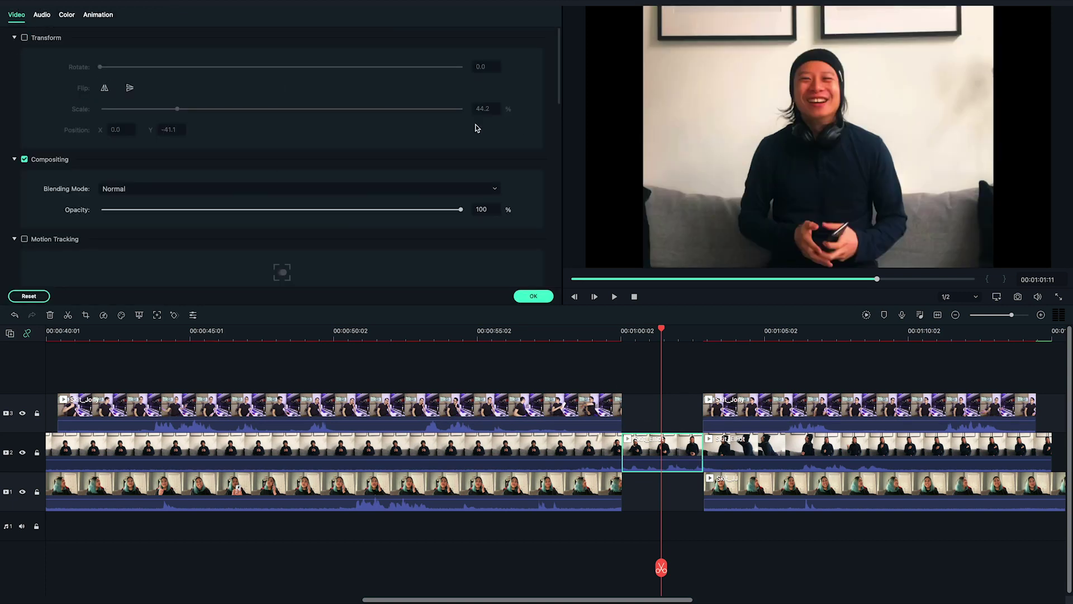
pyautogui.click(724, 354)
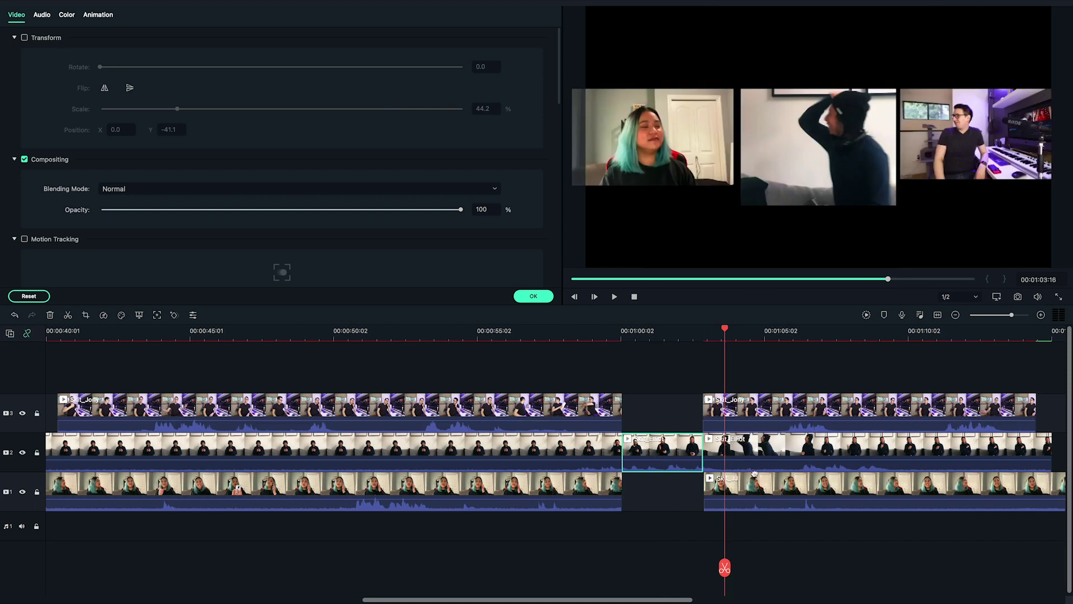
pyautogui.click(707, 483)
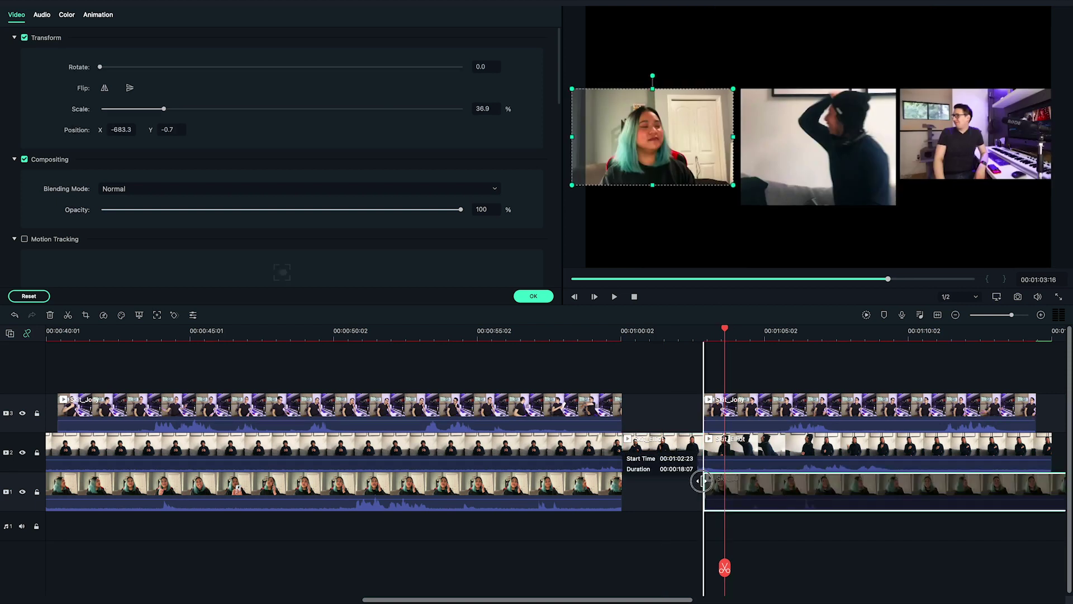
pyautogui.moveTo(788, 403); pyautogui.dragTo(865, 407)
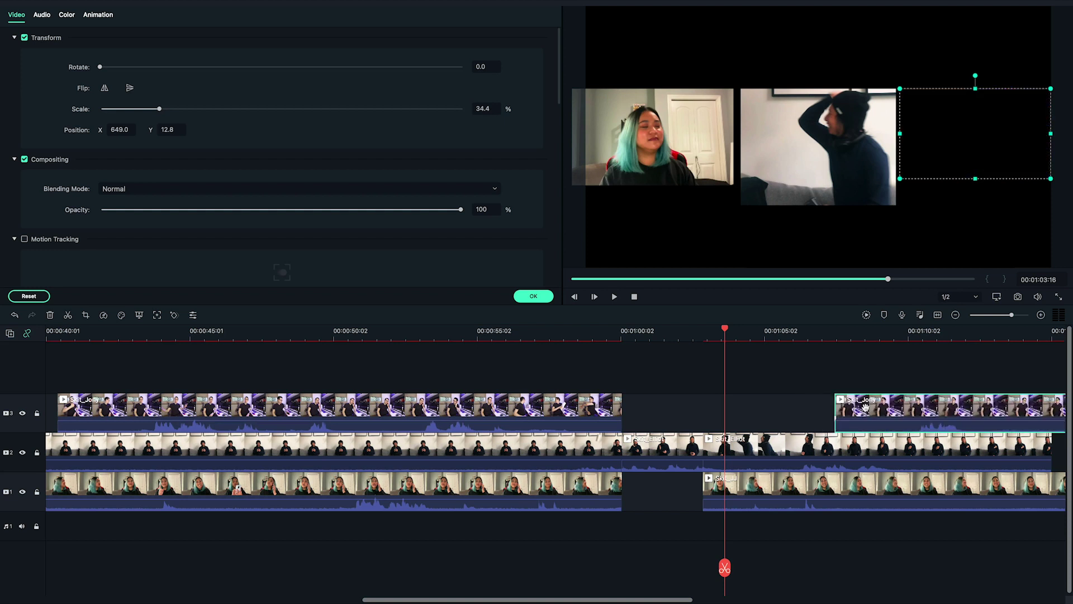